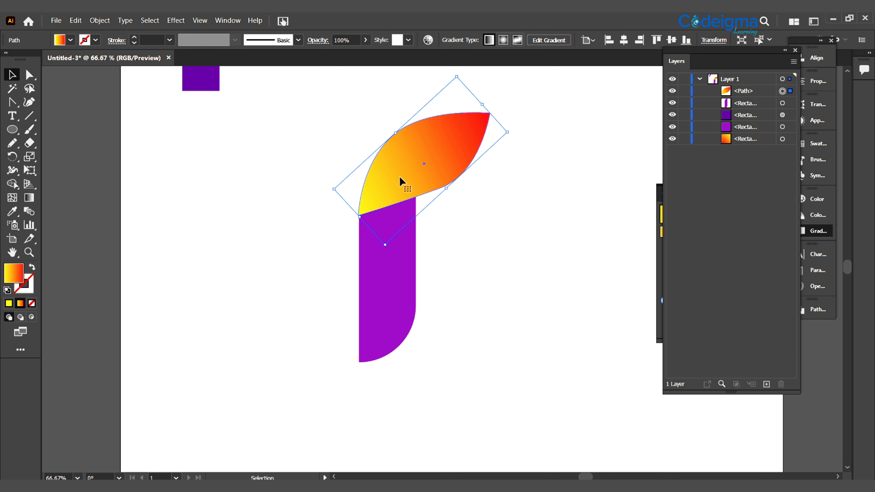
{"action": "left_click", "coordinate": [473, 239]}
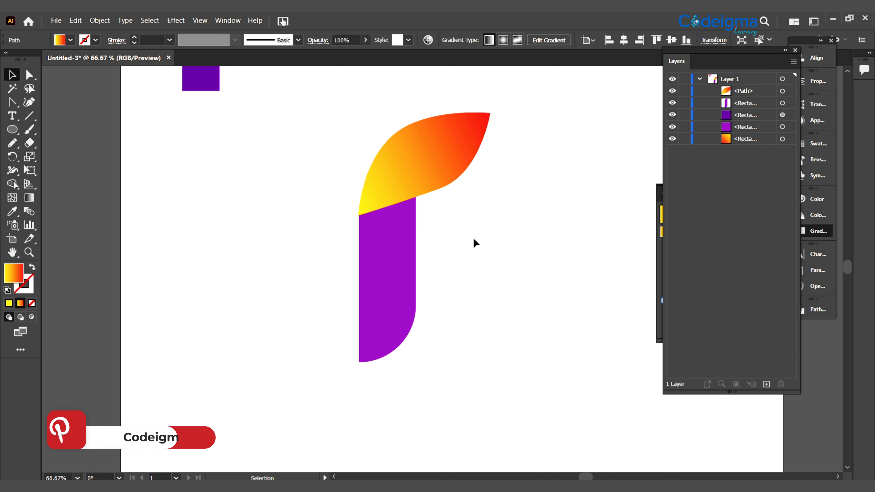
{"action": "left_click", "coordinate": [449, 172]}
{"action": "left_click", "coordinate": [481, 227]}
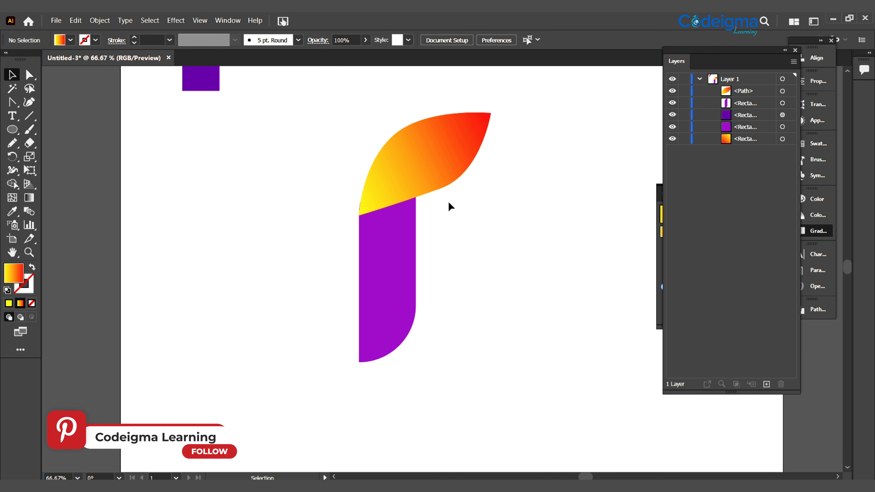
{"action": "left_click", "coordinate": [412, 180]}
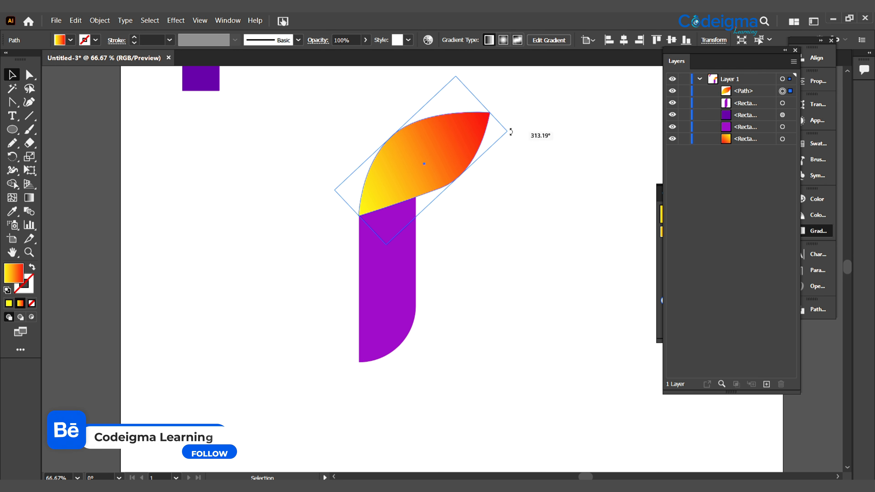
{"action": "left_click", "coordinate": [531, 213]}
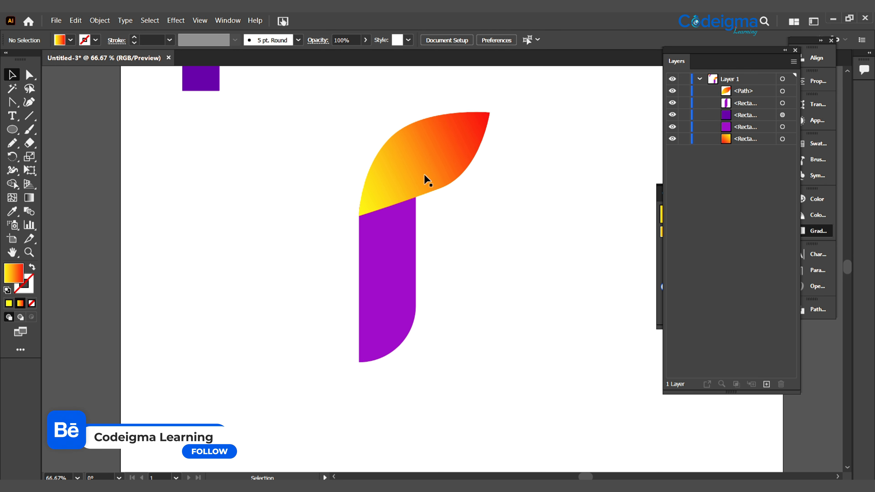
{"action": "left_click", "coordinate": [12, 102]}
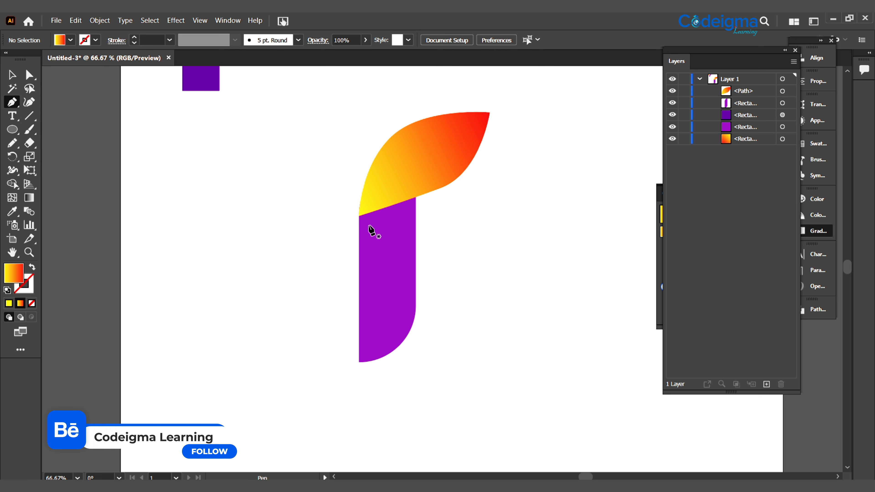
{"action": "left_click", "coordinate": [359, 215]}
{"action": "left_click_drag", "start_coordinate": [489, 113], "coordinate": [555, 88]}
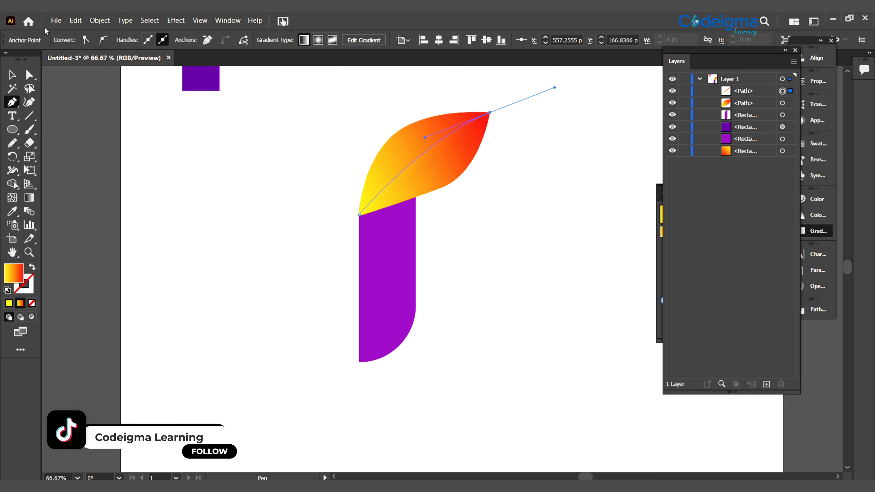
{"action": "left_click", "coordinate": [10, 74]}
{"action": "left_click_drag", "start_coordinate": [432, 97], "coordinate": [497, 165]}
{"action": "left_click", "coordinate": [12, 184]}
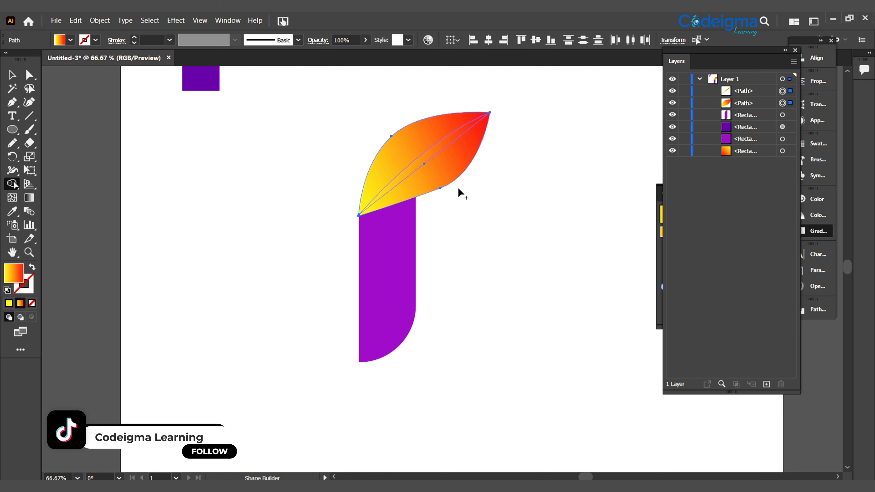
{"action": "key", "text": "ctrl+z"}
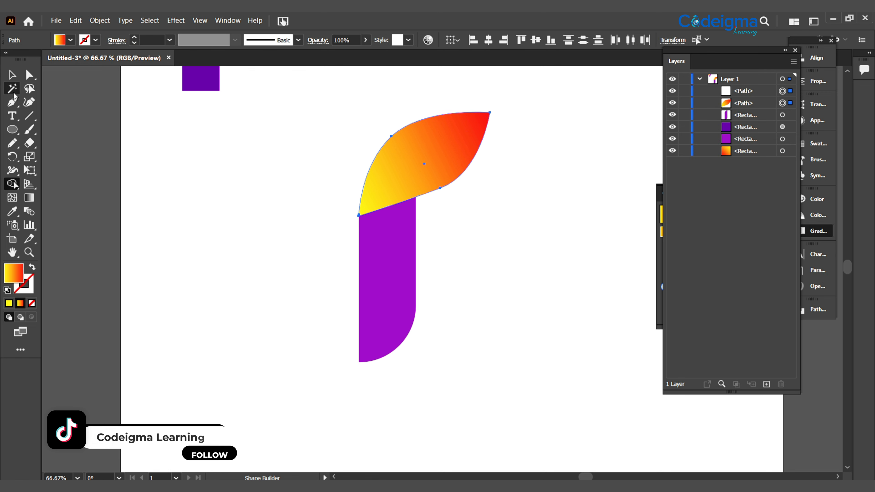
{"action": "left_click", "coordinate": [12, 75]}
{"action": "left_click", "coordinate": [32, 268]}
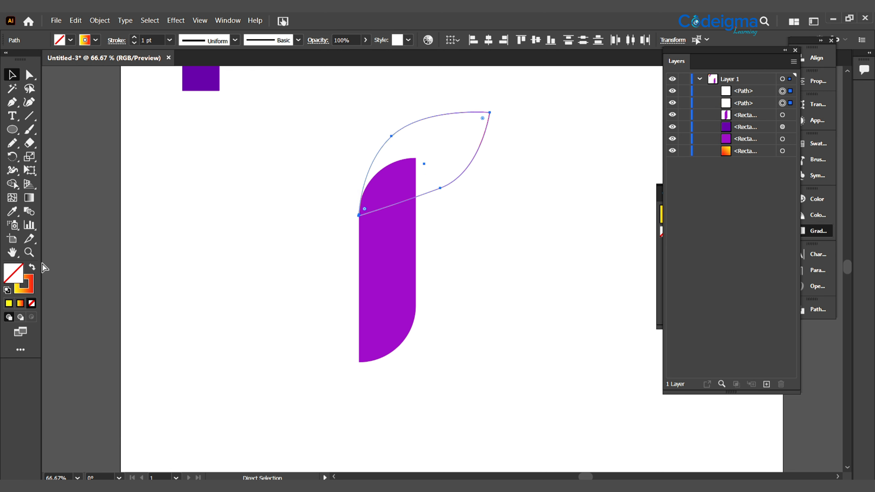
{"action": "key", "text": "ctrl+z"}
{"action": "left_click", "coordinate": [175, 173]}
- Draw a curved line with the Pen tool from the leaf's base to its tip, with no fill and a gradient stroke
{"action": "left_click", "coordinate": [11, 104]}
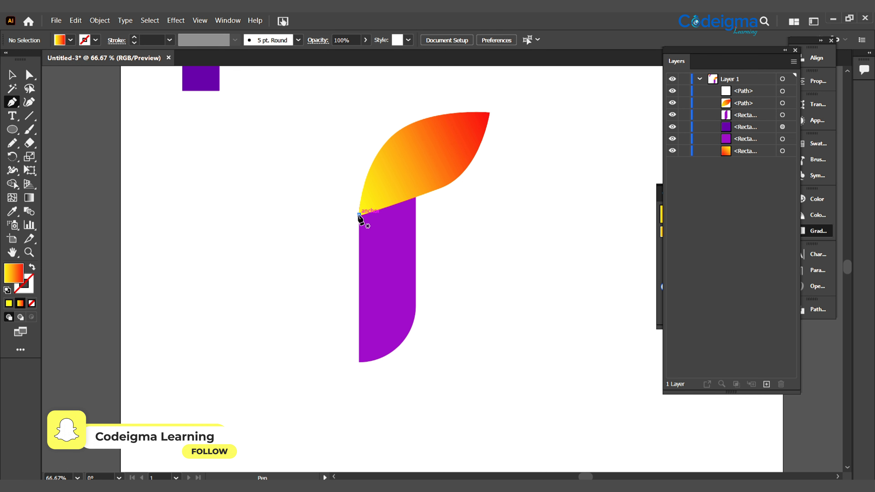
{"action": "left_click", "coordinate": [359, 215]}
{"action": "left_click_drag", "start_coordinate": [490, 113], "coordinate": [564, 86]}
{"action": "left_click", "coordinate": [32, 267]}
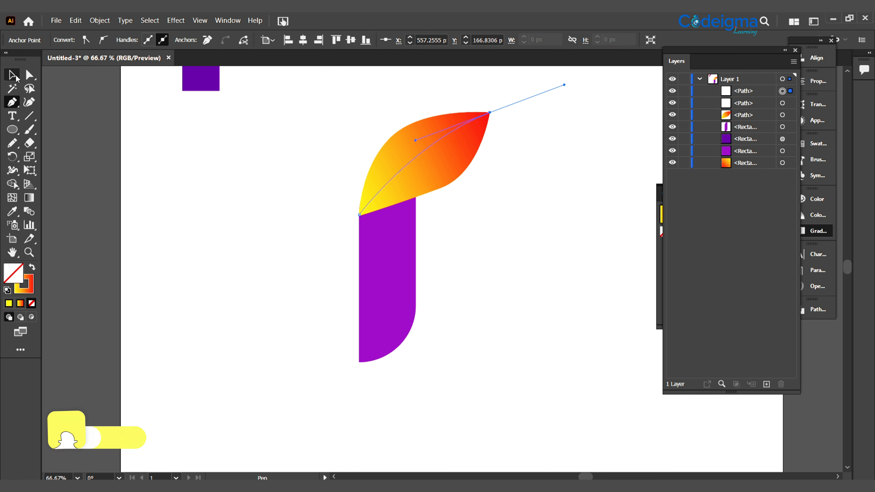
- Try to split the orange leaf along the curved line with the Shape Builder
{"action": "key", "text": "v"}
{"action": "left_click_drag", "start_coordinate": [484, 162], "coordinate": [484, 162]}
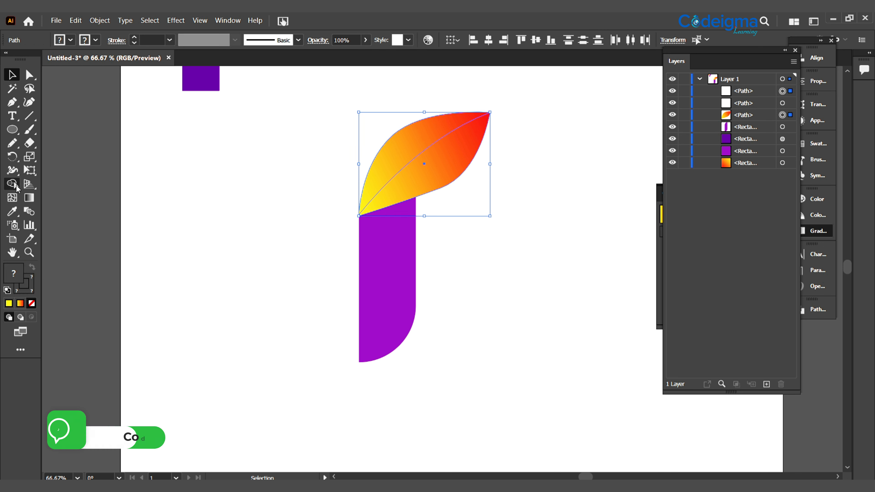
{"action": "left_click", "coordinate": [14, 185]}
{"action": "left_click", "coordinate": [32, 267]}
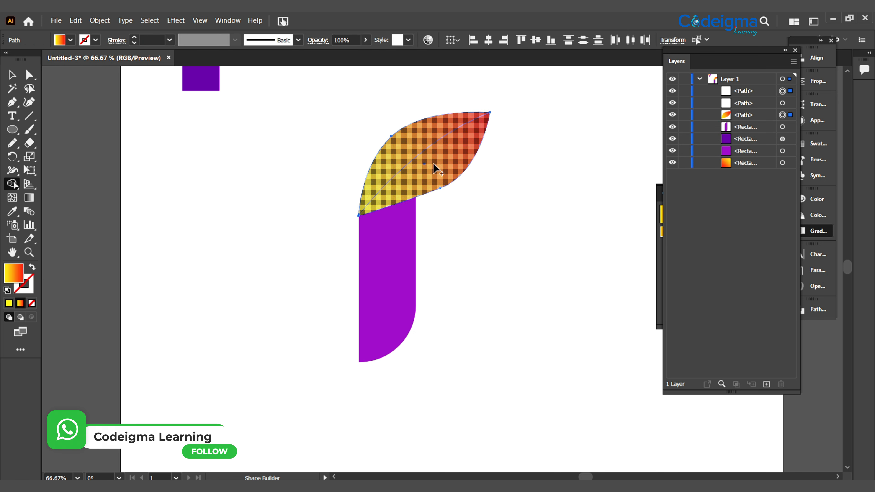
{"action": "left_click", "coordinate": [10, 77]}
{"action": "left_click", "coordinate": [582, 306]}
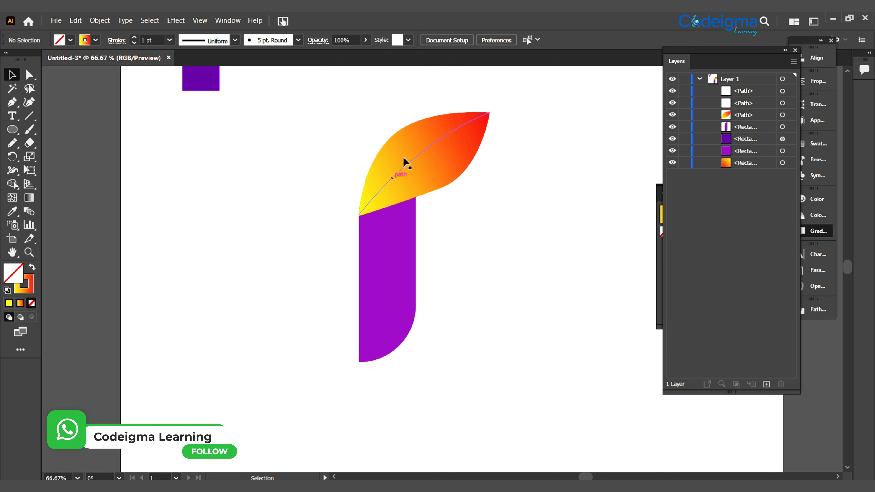
- Extend both ends of the curved line slightly beyond the leaf's base and tip
{"action": "left_click", "coordinate": [409, 161]}
{"action": "key", "text": "ctrl+="}
{"action": "key", "text": "ctrl+="}
{"action": "key", "text": "ctrl+="}
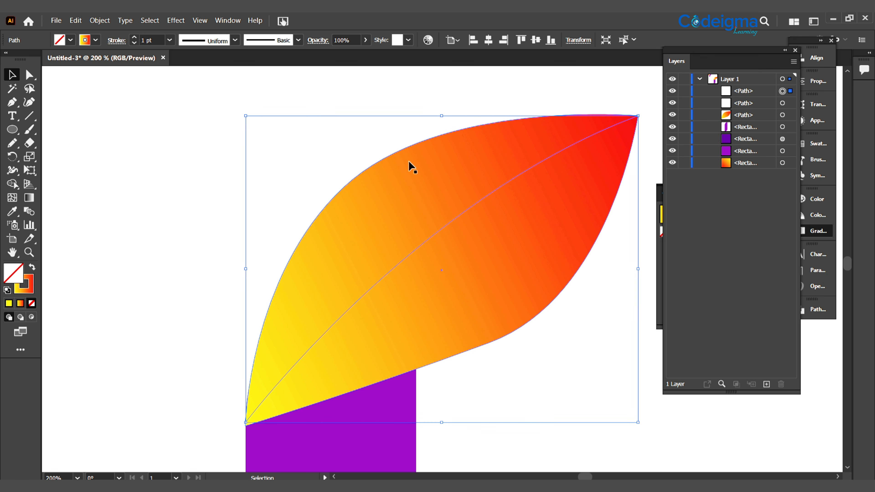
{"action": "key", "text": "a"}
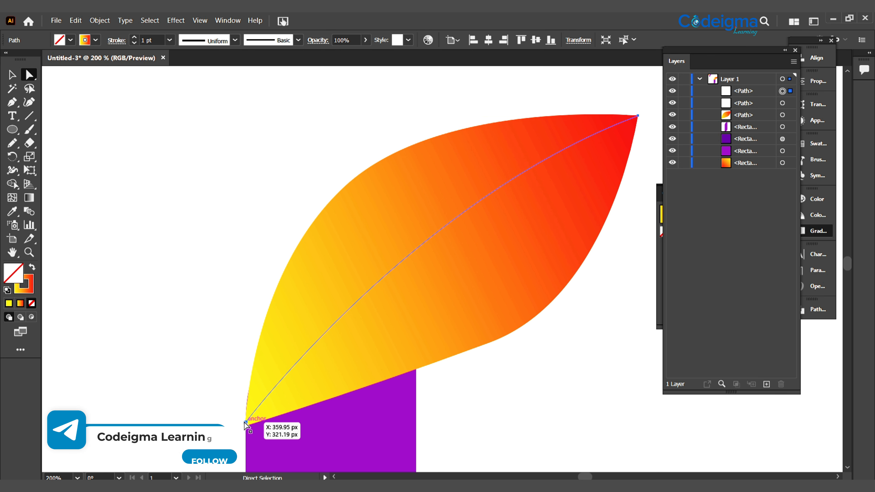
{"action": "mouse_move", "coordinate": [246, 424]}
{"action": "left_mouse_down"}
{"action": "mouse_move", "coordinate": [236, 453]}
{"action": "mouse_move", "coordinate": [238, 433]}
{"action": "left_mouse_up"}
{"action": "left_click_drag", "start_coordinate": [637, 117], "coordinate": [648, 111]}
{"action": "key", "text": "ctrl+0"}
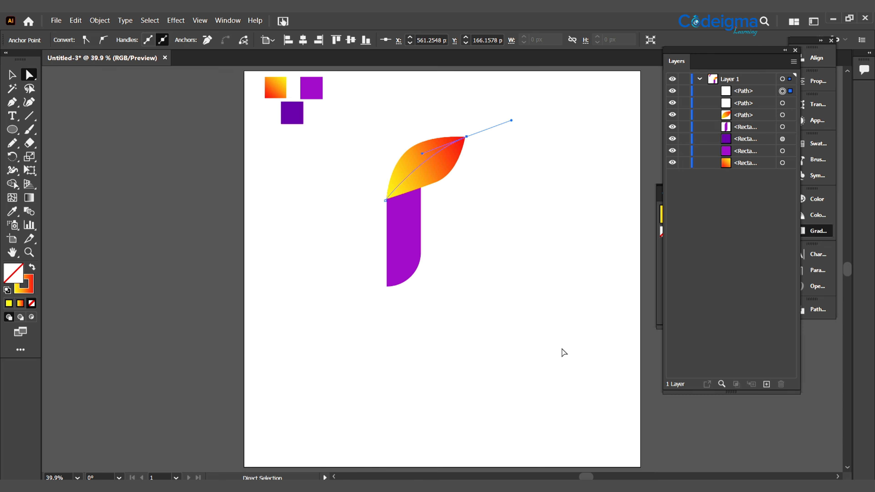
- Split the leaf into two halves along the extended curve with the Shape Builder
{"action": "left_click", "coordinate": [13, 76]}
{"action": "left_click_drag", "start_coordinate": [436, 114], "coordinate": [469, 176]}
{"action": "key", "text": "shift+m"}
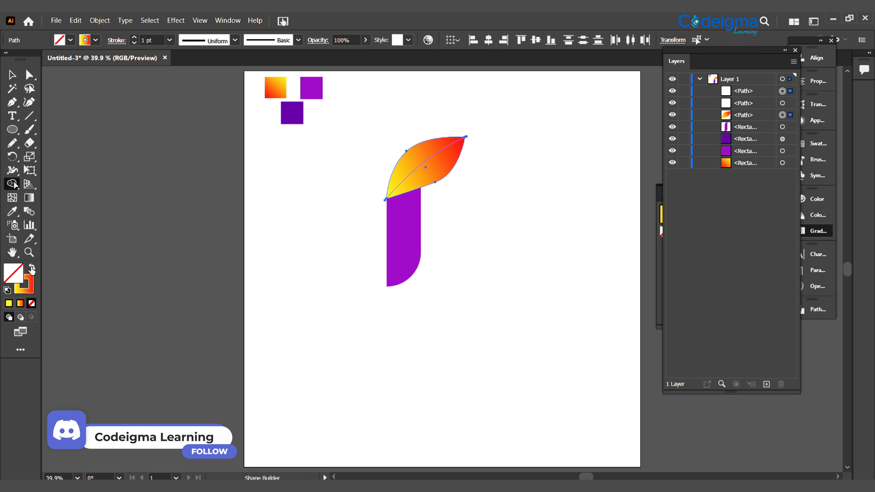
{"action": "left_click", "coordinate": [431, 165]}
{"action": "key", "text": "v"}
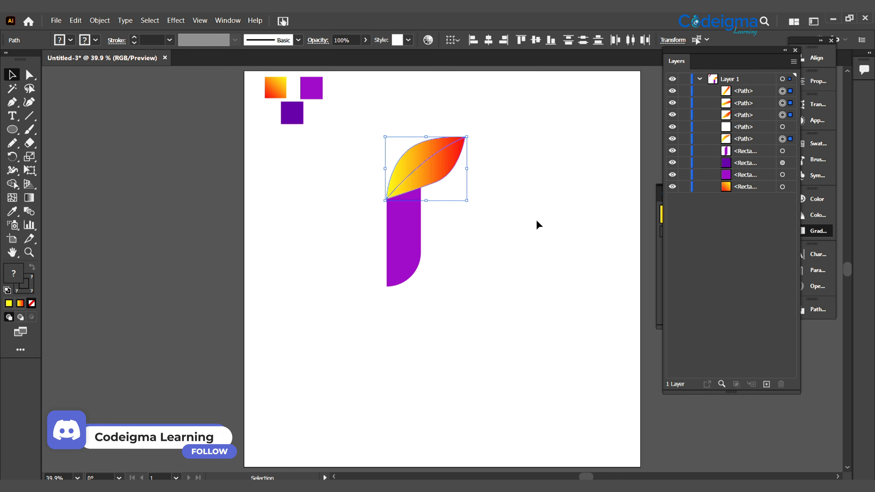
{"action": "left_click", "coordinate": [537, 222]}
{"action": "left_click", "coordinate": [432, 177]}
{"action": "left_click", "coordinate": [96, 40]}
{"action": "left_click", "coordinate": [10, 62]}
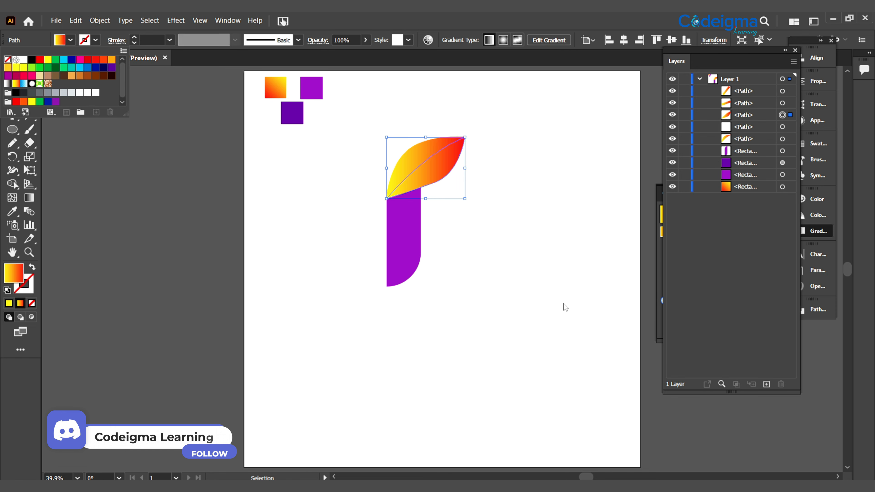
{"action": "left_click", "coordinate": [517, 327]}
- Redirect the gradient of the leaf's lower half to run from red at the centre curve to yellow at its outer edge
{"action": "left_click", "coordinate": [420, 162]}
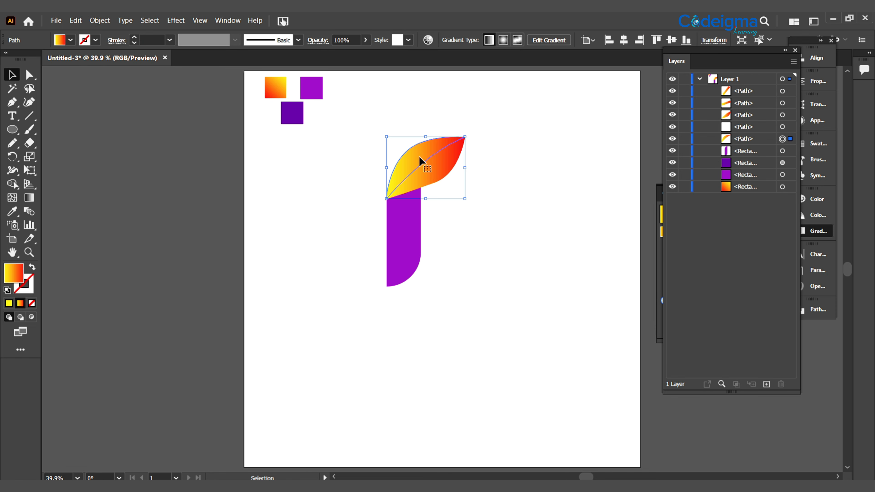
{"action": "key", "text": "g"}
{"action": "left_click_drag", "start_coordinate": [445, 192], "coordinate": [416, 164]}
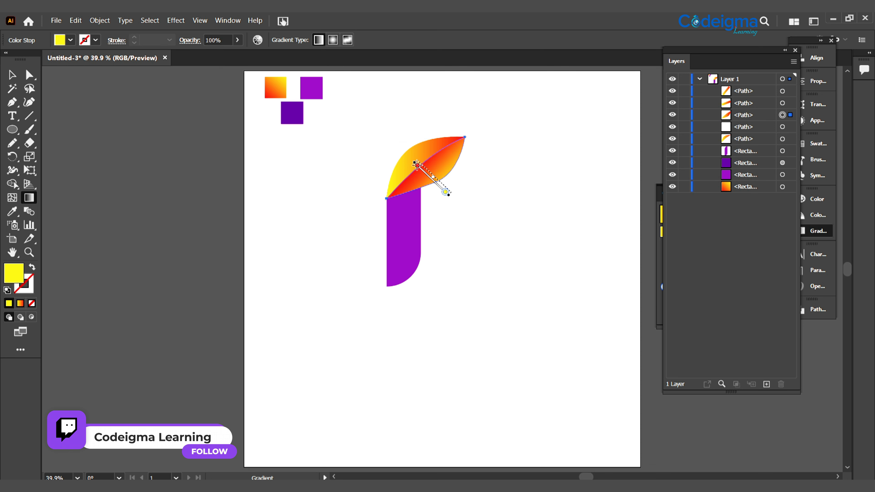
{"action": "left_click", "coordinate": [12, 75]}
- Redirect the gradient of the leaf's upper half to run from yellow at its outer base edge to red near the tip
{"action": "left_click", "coordinate": [405, 165]}
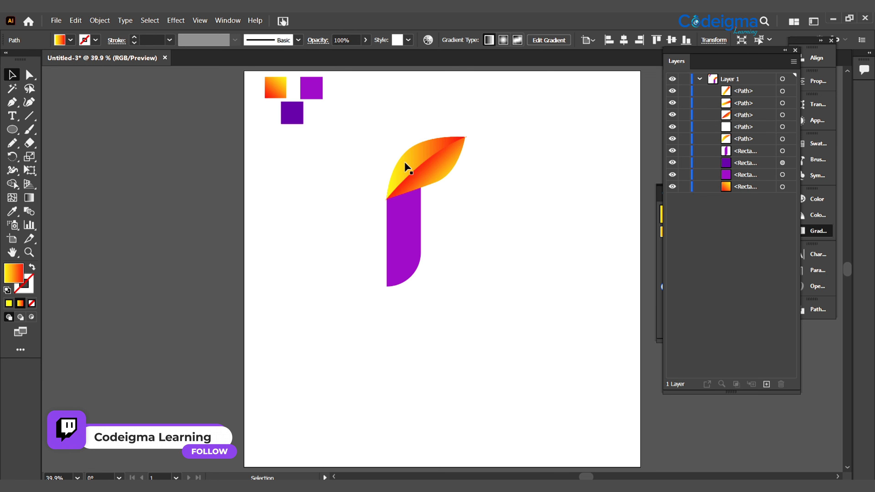
{"action": "left_click", "coordinate": [29, 197]}
{"action": "left_click_drag", "start_coordinate": [383, 179], "coordinate": [456, 150]}
{"action": "left_click", "coordinate": [15, 80]}
{"action": "left_click", "coordinate": [543, 327]}
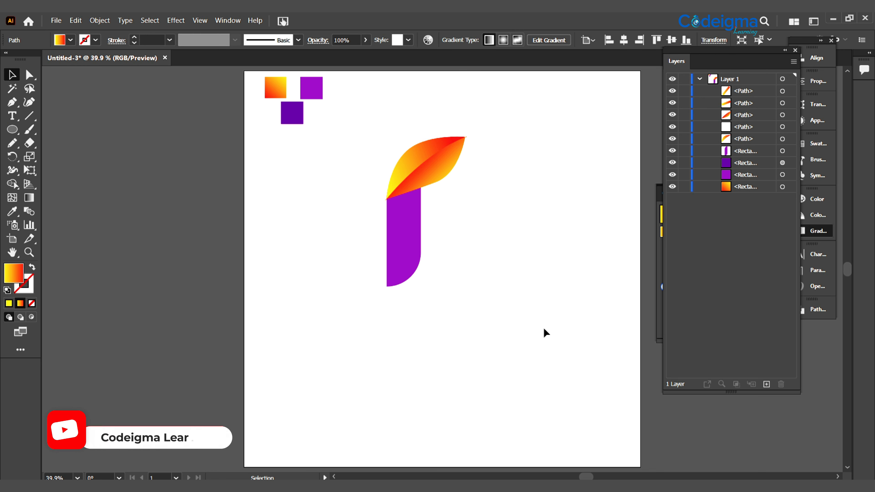
- Delete the leftover curve fragments at the leaf's base and tip, and remove the empty leftover path from the layer
{"action": "key", "text": "ctrl+equal"}
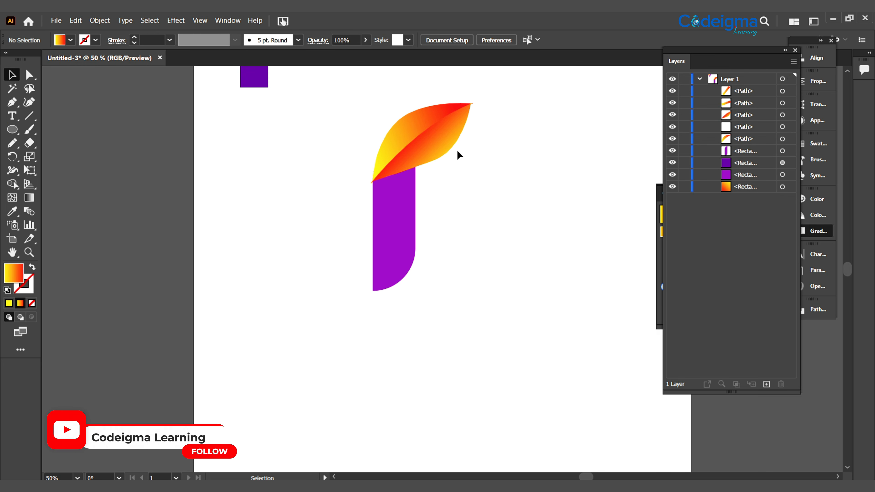
{"action": "left_click", "coordinate": [372, 183]}
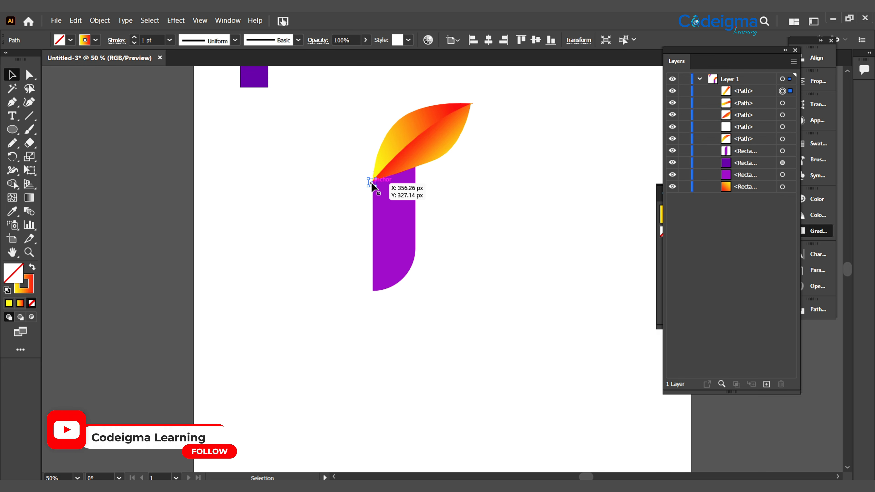
{"action": "key", "text": "Delete"}
{"action": "left_click", "coordinate": [473, 104]}
{"action": "key", "text": "Delete"}
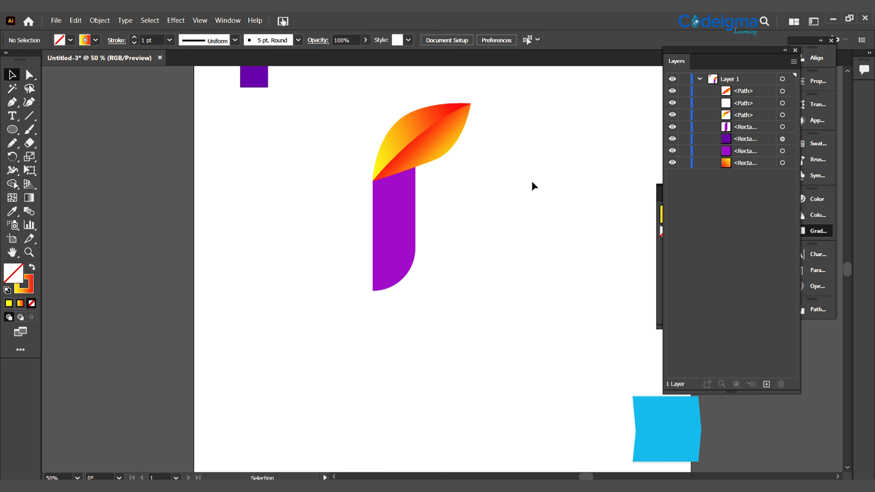
{"action": "left_click", "coordinate": [783, 103]}
{"action": "left_click_drag", "start_coordinate": [752, 103], "coordinate": [781, 384]}
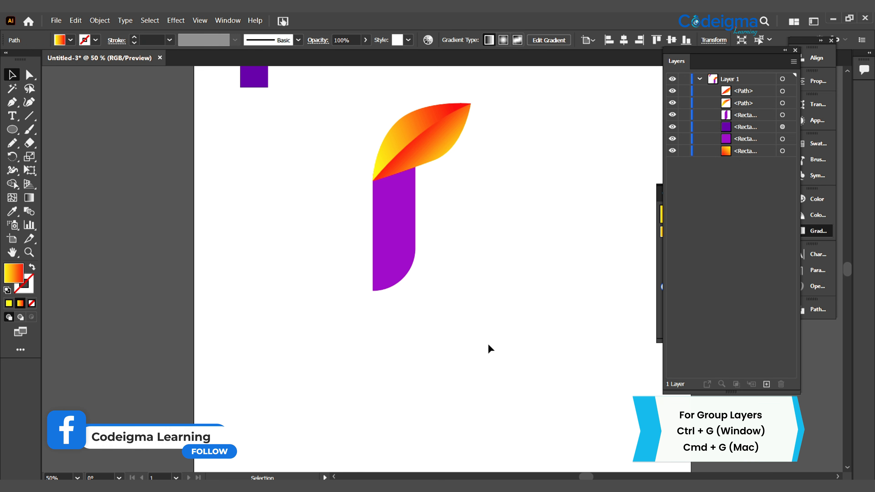
- Group the two leaf halves and paste a copy of the group in front
{"action": "left_click_drag", "start_coordinate": [421, 96], "coordinate": [459, 152]}
{"action": "key", "text": "ctrl+g"}
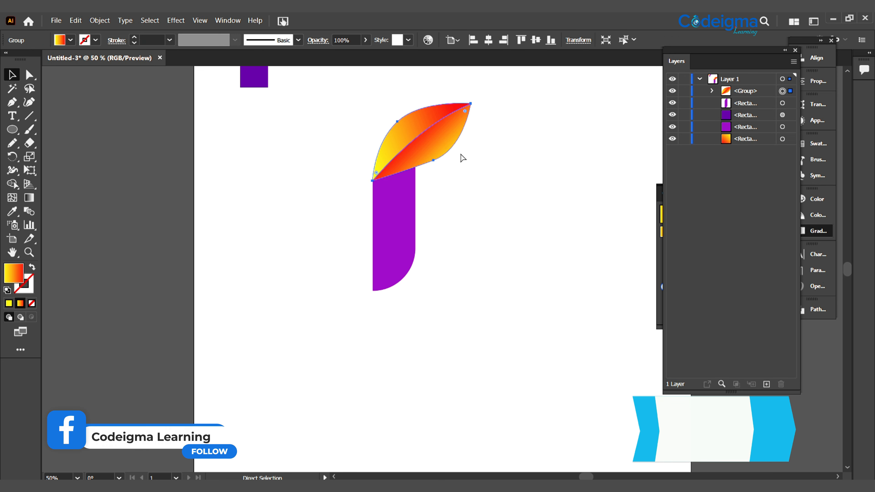
- Reflect the copied leaf group
{"action": "right_click", "coordinate": [454, 139]}
{"action": "mouse_move", "coordinate": [468, 242]}
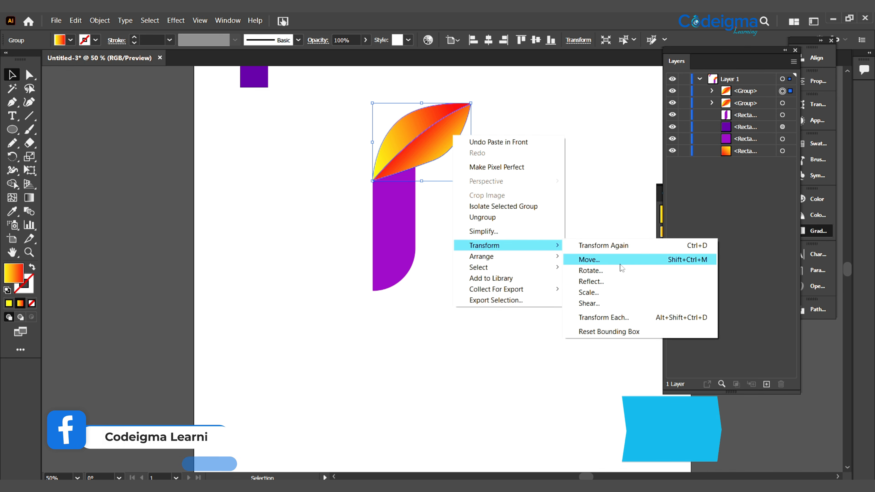
{"action": "left_click", "coordinate": [595, 279]}
{"action": "key", "text": "Return"}
- Rotate, slightly shrink and move the reflected leaf so it extends left from the top of the purple stem, overlapping the original leaf
{"action": "left_click_drag", "start_coordinate": [475, 185], "coordinate": [437, 101]}
{"action": "left_click_drag", "start_coordinate": [476, 157], "coordinate": [370, 164]}
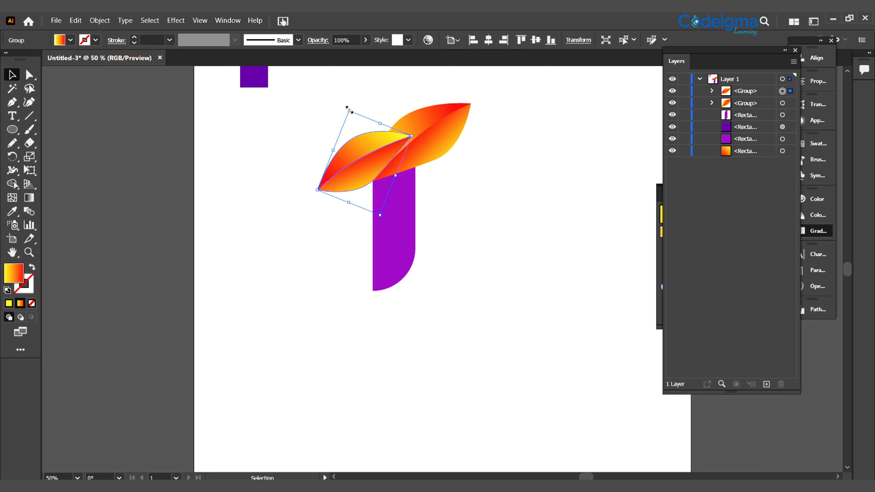
{"action": "left_click_drag", "start_coordinate": [348, 108], "coordinate": [350, 116]}
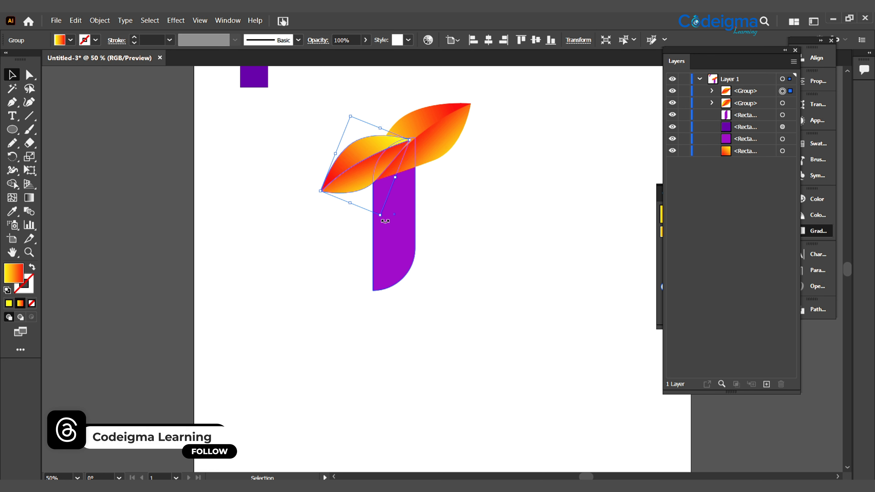
{"action": "left_click_drag", "start_coordinate": [385, 222], "coordinate": [382, 220]}
{"action": "mouse_move", "coordinate": [386, 154]}
{"action": "left_mouse_down"}
{"action": "mouse_move", "coordinate": [386, 146]}
{"action": "mouse_move", "coordinate": [387, 154]}
{"action": "left_mouse_up"}
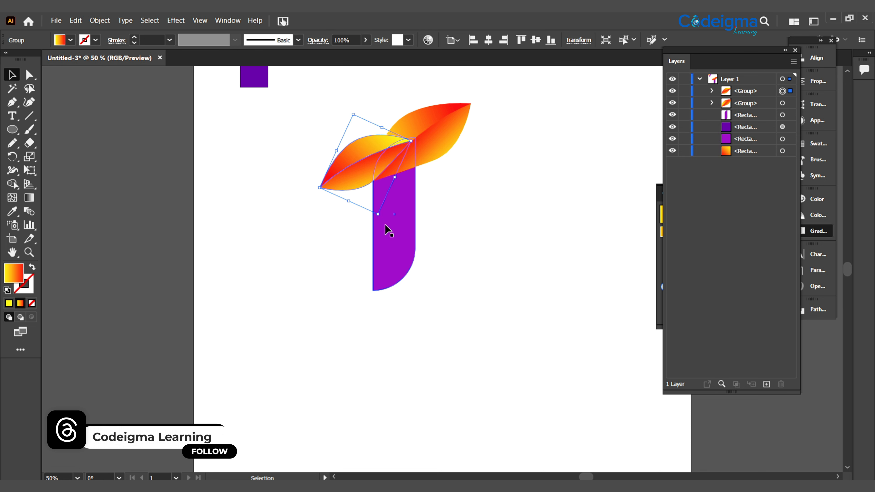
- Fine-tune the left leaf's fit against the upper-left corner of the purple stem, leaving nothing selected
{"action": "left_click", "coordinate": [379, 222]}
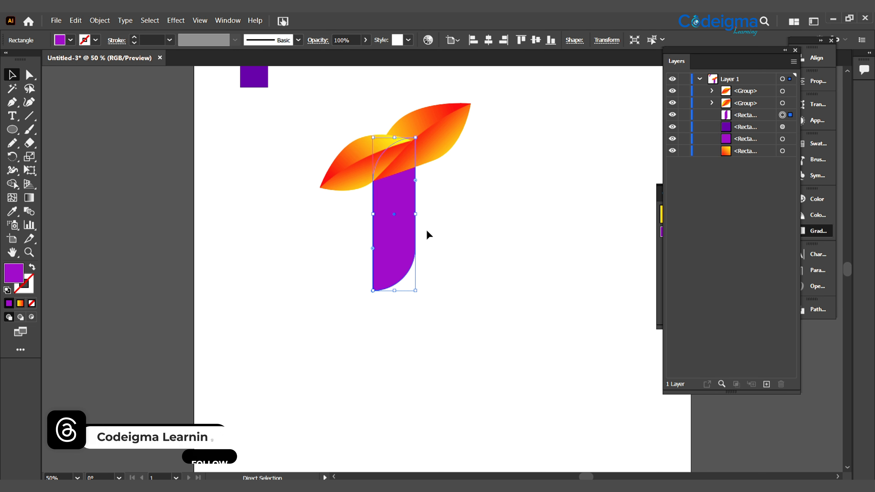
{"action": "left_click", "coordinate": [348, 188]}
{"action": "left_click_drag", "start_coordinate": [378, 213], "coordinate": [379, 215]}
{"action": "left_click", "coordinate": [461, 221]}
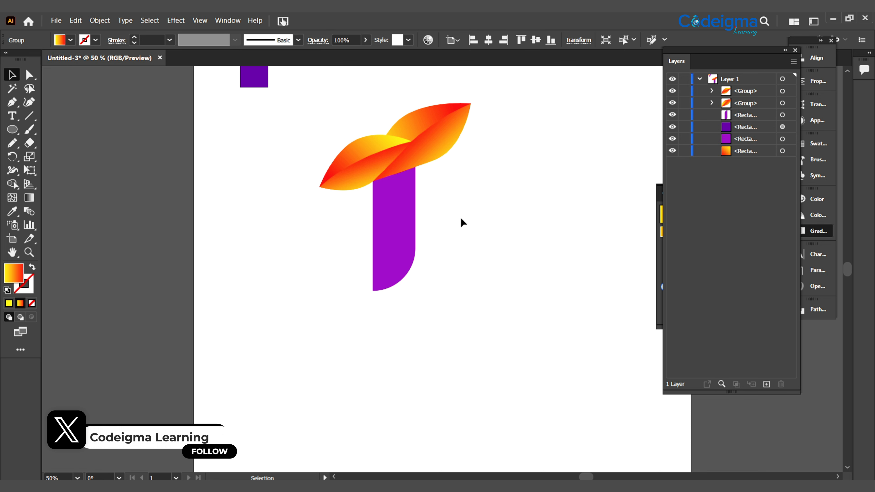
{"action": "scroll", "coordinate": [461, 242], "scroll_direction": "up", "scroll_amount": 3}
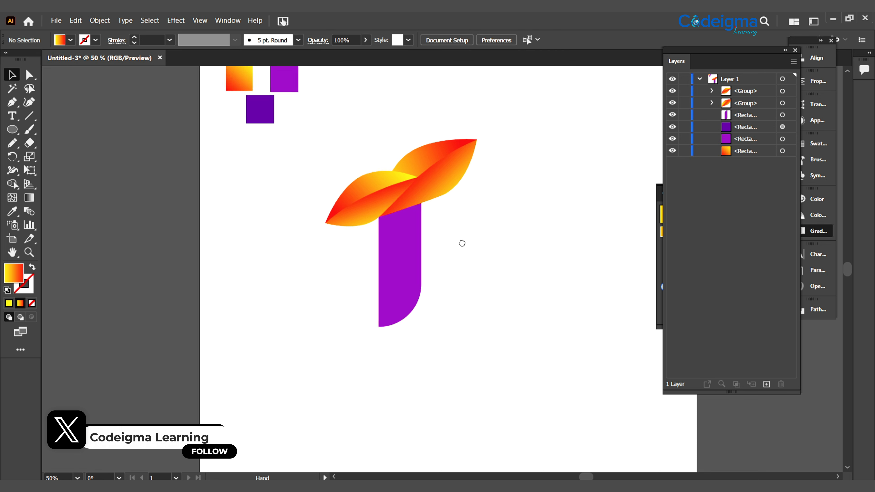
{"action": "left_click", "coordinate": [392, 304]}
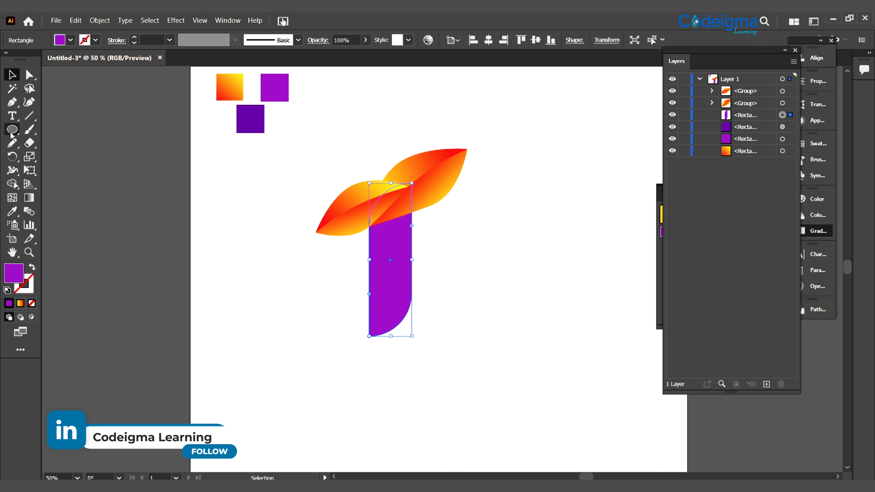
{"action": "left_click_drag", "start_coordinate": [12, 130], "coordinate": [79, 158]}
{"action": "left_click_drag", "start_coordinate": [470, 238], "coordinate": [574, 342]}
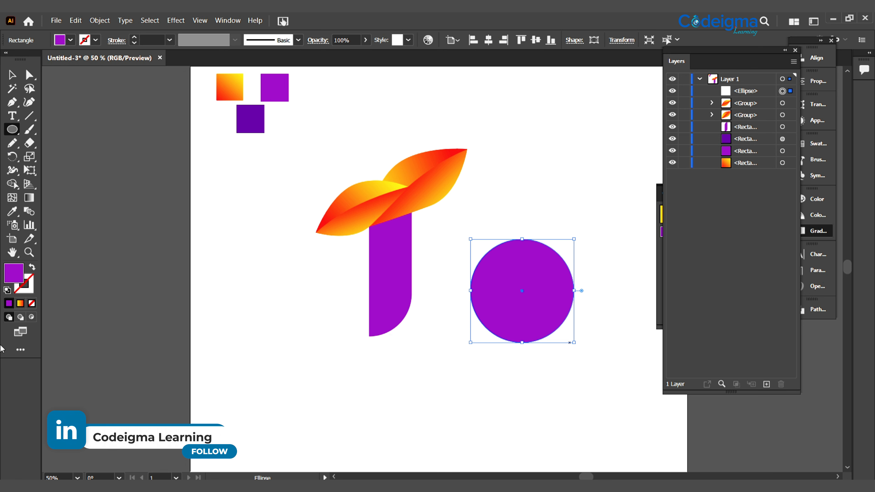
{"action": "left_click", "coordinate": [31, 268]}
{"action": "key", "text": "v"}
{"action": "mouse_move", "coordinate": [504, 343]}
{"action": "left_mouse_down"}
{"action": "mouse_move", "coordinate": [447, 346]}
{"action": "mouse_move", "coordinate": [394, 370]}
{"action": "mouse_move", "coordinate": [331, 340]}
{"action": "mouse_move", "coordinate": [340, 332]}
{"action": "mouse_move", "coordinate": [384, 347]}
{"action": "mouse_move", "coordinate": [404, 377]}
{"action": "mouse_move", "coordinate": [399, 341]}
{"action": "left_mouse_up"}
{"action": "left_click_drag", "start_coordinate": [465, 343], "coordinate": [478, 361]}
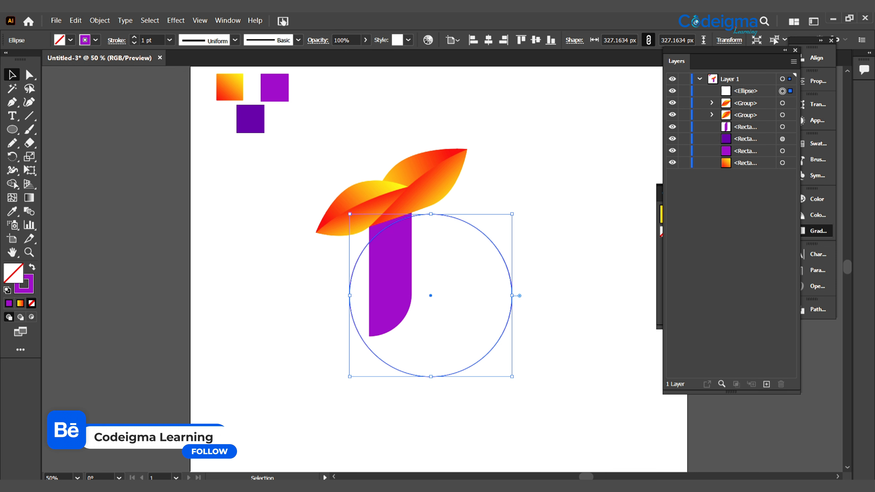
{"action": "key", "text": "Delete"}
- Draw a closed Pen tool outline over the stem's bottom, with a slanted top edge and a curve following the rounded corner
{"action": "left_click_drag", "start_coordinate": [12, 102], "coordinate": [65, 102]}
{"action": "left_click", "coordinate": [369, 336]}
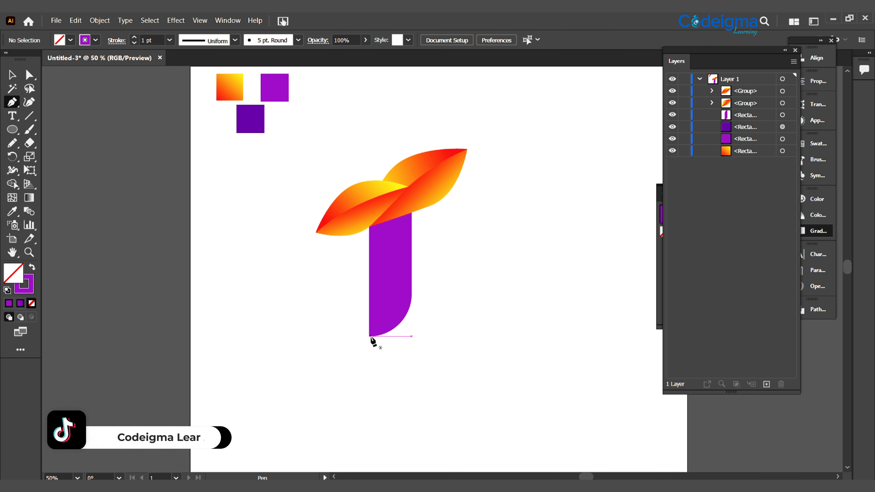
{"action": "left_click", "coordinate": [369, 293]}
{"action": "left_click", "coordinate": [411, 300]}
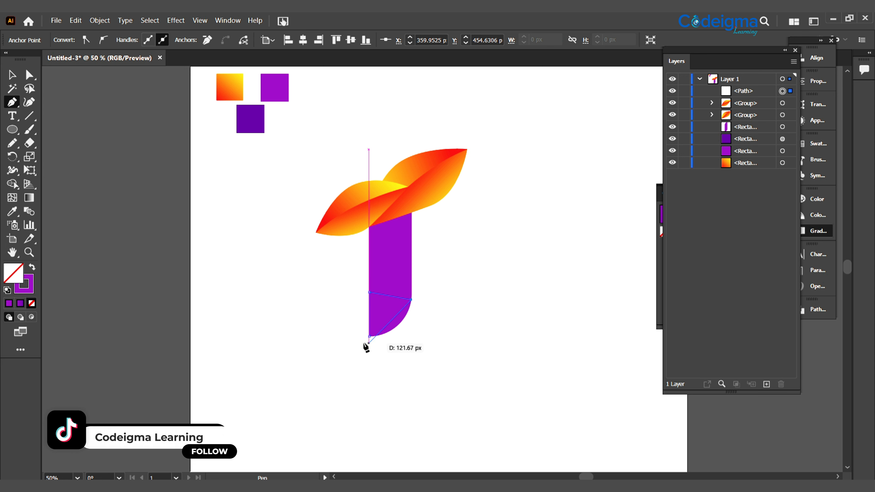
{"action": "left_click_drag", "start_coordinate": [329, 343], "coordinate": [331, 342]}
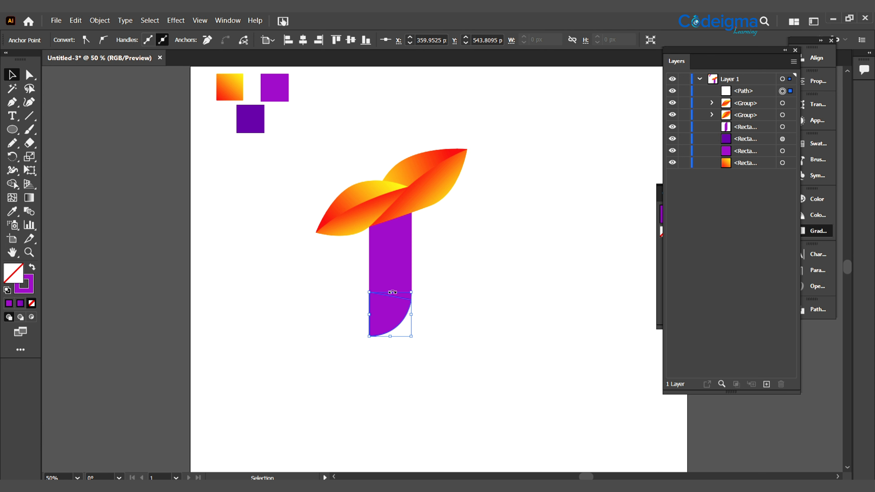
- Draw two adjoining triangular facets across the stem's middle with the Pen tool, just above the bottom outline
{"action": "key", "text": "p"}
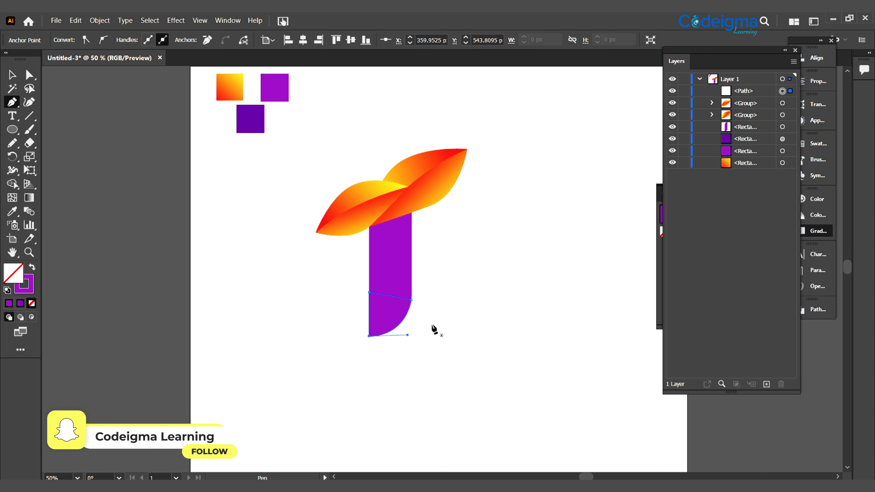
{"action": "left_click", "coordinate": [369, 263]}
{"action": "left_click", "coordinate": [411, 300]}
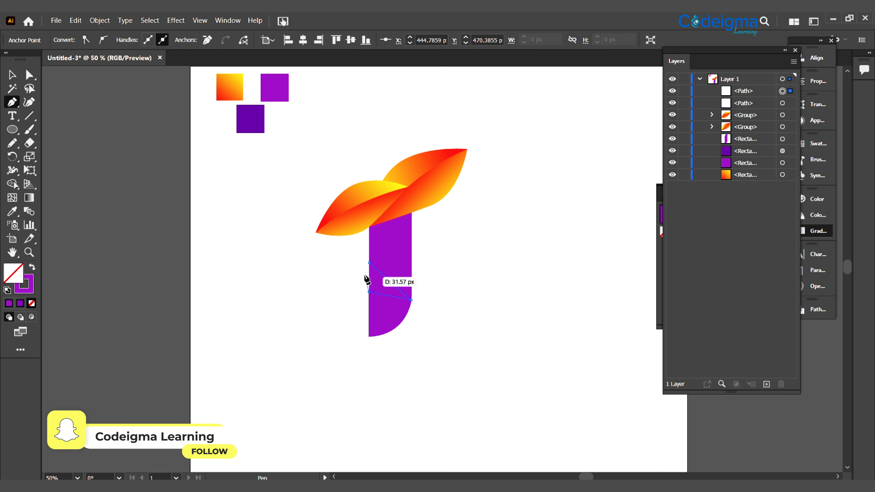
{"action": "left_click", "coordinate": [411, 249]}
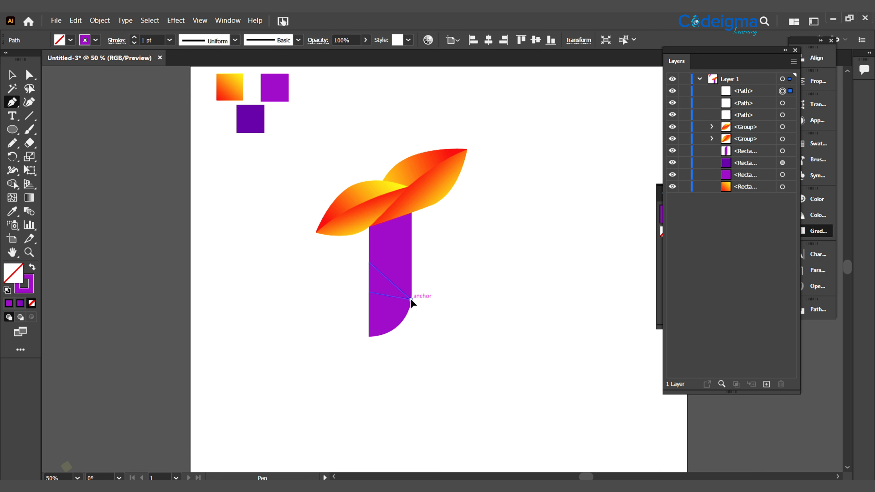
{"action": "left_click", "coordinate": [411, 300]}
{"action": "left_click", "coordinate": [369, 263]}
{"action": "left_click", "coordinate": [411, 249]}
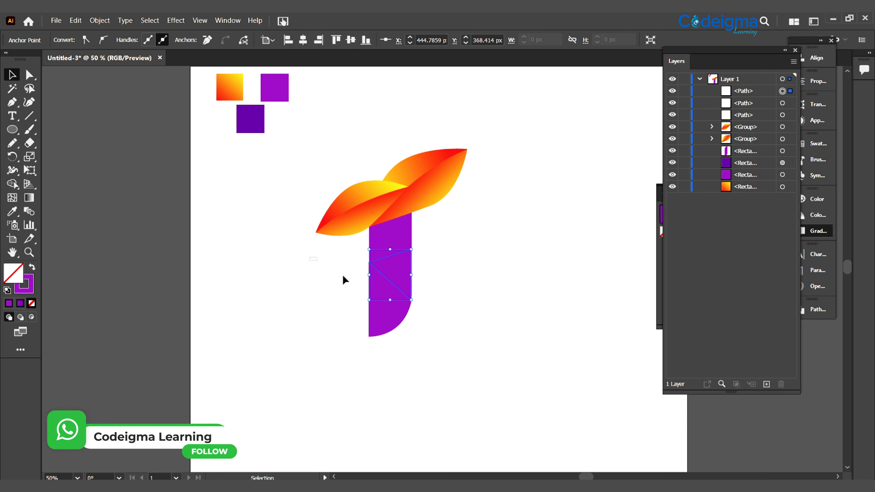
- Split the stem into separate pieces along the drawn facet outlines with the Shape Builder tool
{"action": "left_click_drag", "start_coordinate": [342, 275], "coordinate": [420, 310]}
{"action": "key", "text": "shift+m"}
{"action": "left_click", "coordinate": [391, 298]}
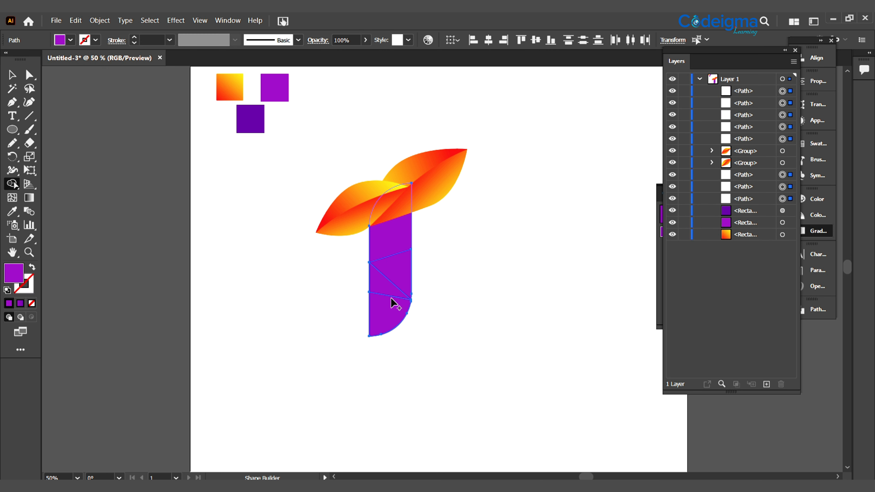
{"action": "left_click", "coordinate": [11, 74]}
{"action": "left_click", "coordinate": [95, 40]}
{"action": "left_click", "coordinate": [516, 283]}
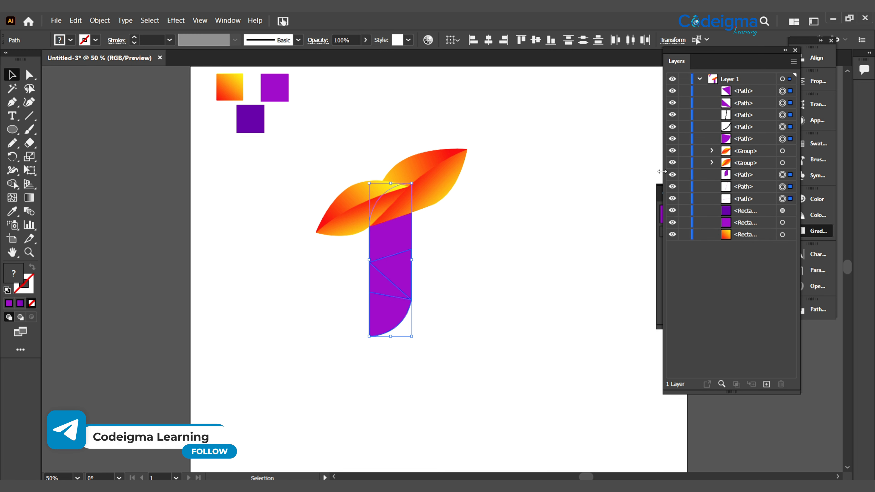
- Delete the leftover sliver paths and the two redundant paths at the stem's base
{"action": "left_click", "coordinate": [744, 126]}
{"action": "left_click", "coordinate": [780, 384]}
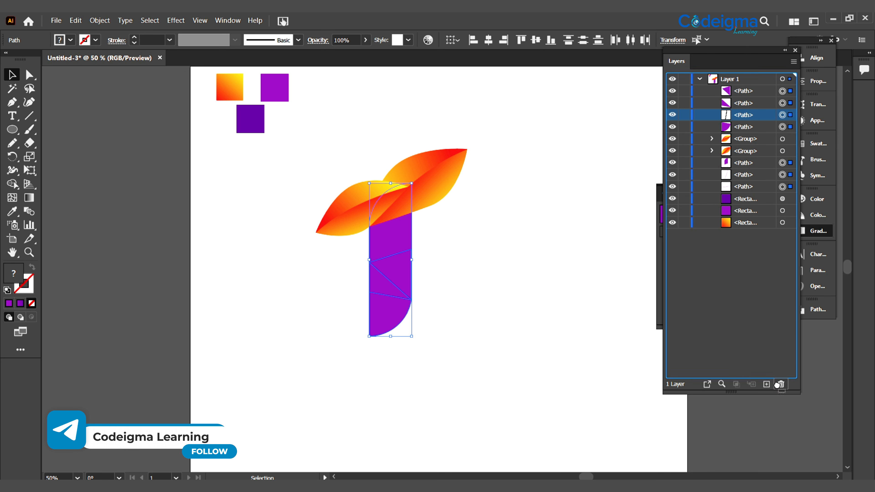
{"action": "left_click_drag", "start_coordinate": [777, 384], "coordinate": [779, 384]}
{"action": "left_click", "coordinate": [782, 174]}
{"action": "left_click", "coordinate": [782, 187], "text": "shift"}
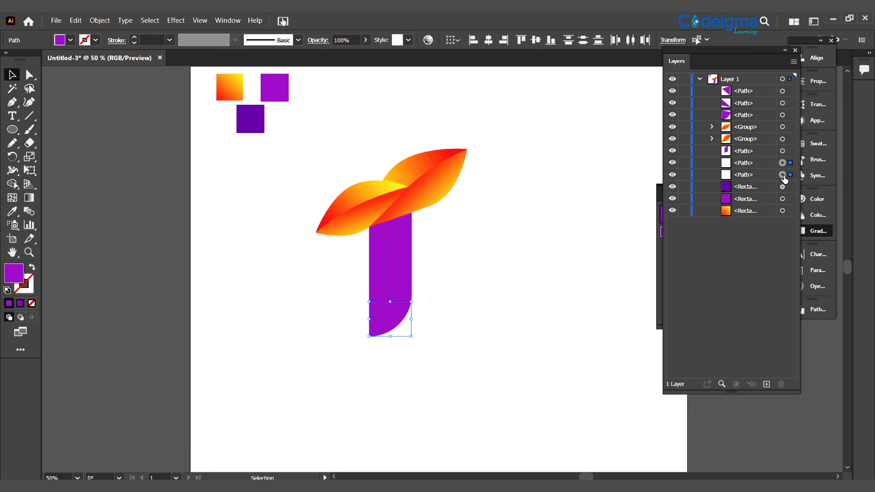
{"action": "key", "text": "Delete"}
{"action": "left_click", "coordinate": [782, 151]}
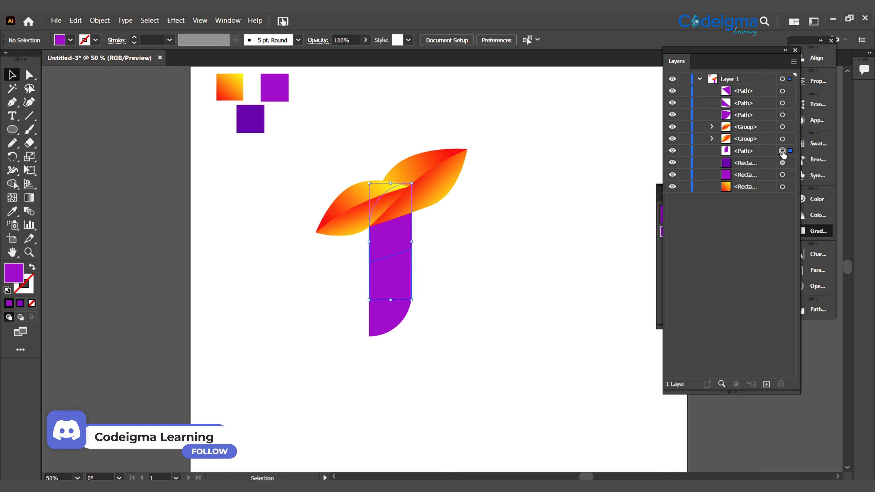
{"action": "key", "text": "Delete"}
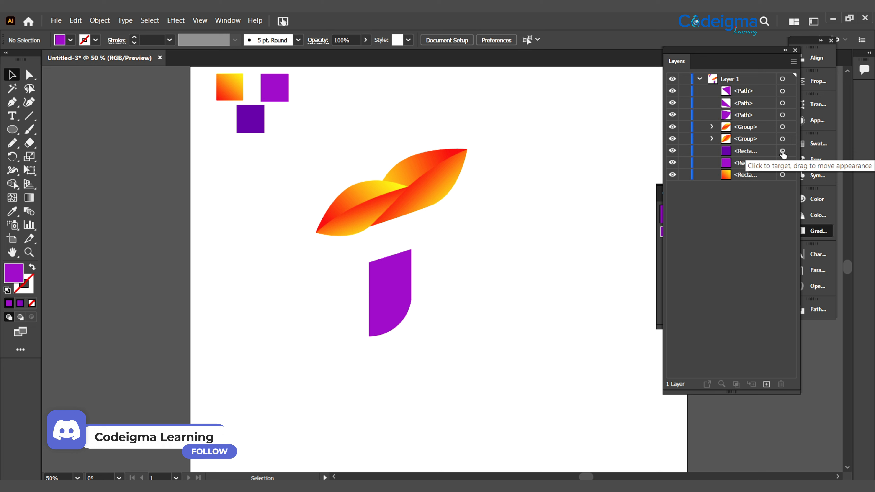
{"action": "key", "text": "ctrl+z"}
- Fill the stem's curved bottom piece with the linear light-to-dark purple gradient and angle it diagonally at about 39°
{"action": "left_click", "coordinate": [386, 319]}
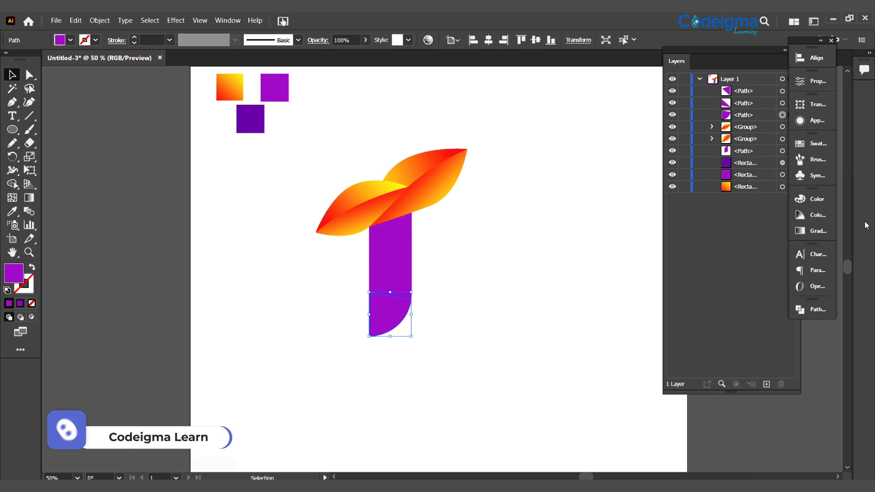
{"action": "left_click", "coordinate": [812, 231]}
{"action": "left_click", "coordinate": [744, 281]}
{"action": "left_click", "coordinate": [29, 198]}
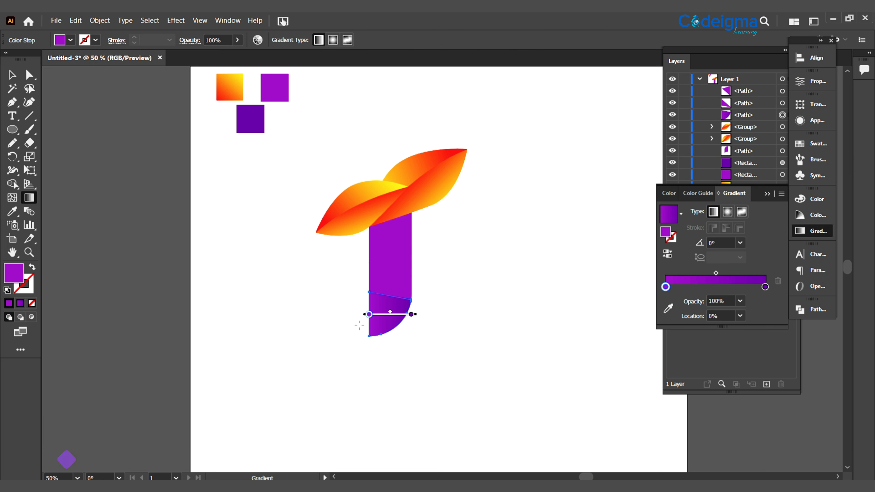
{"action": "left_click_drag", "start_coordinate": [355, 332], "coordinate": [394, 291]}
{"action": "key", "text": "v"}
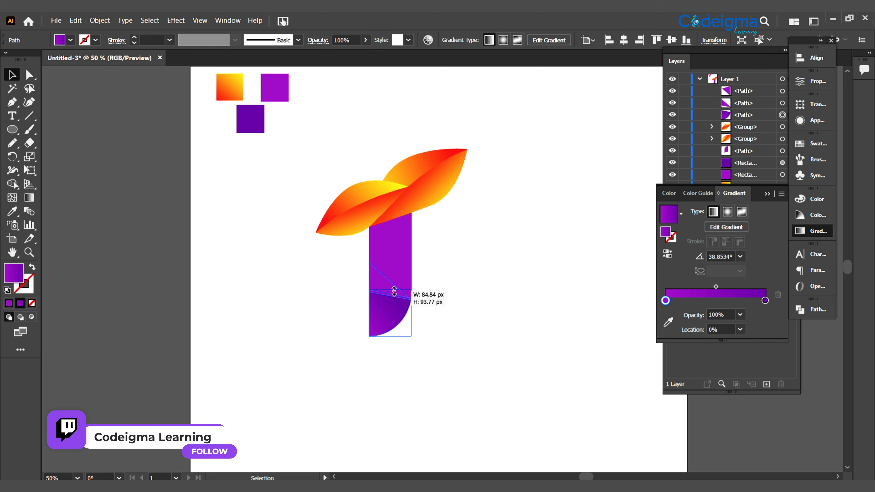
- Apply the light-to-dark purple gradient to all the stem pieces
{"action": "left_click", "coordinate": [12, 211]}
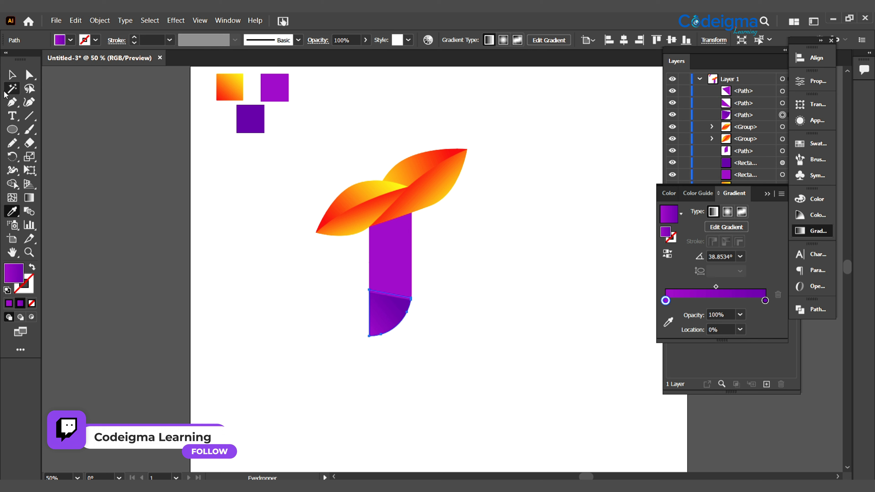
{"action": "left_click", "coordinate": [12, 75]}
{"action": "left_click_drag", "start_coordinate": [421, 337], "coordinate": [386, 249]}
{"action": "left_click", "coordinate": [12, 211]}
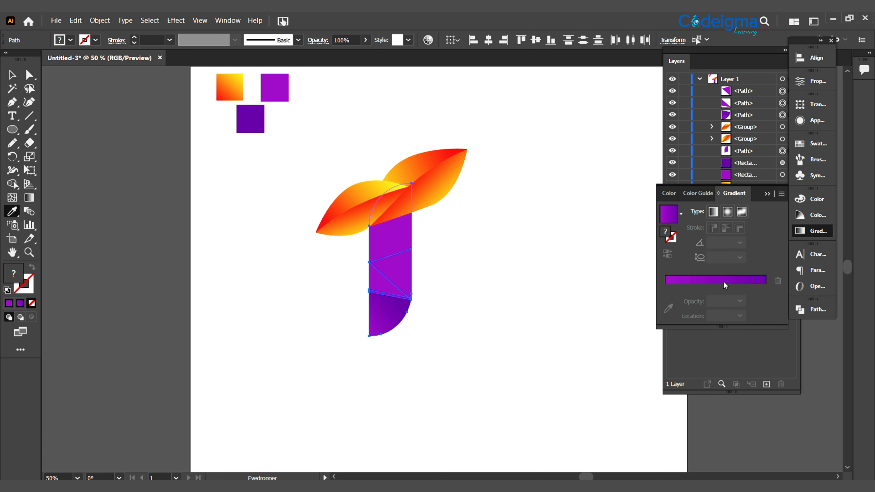
{"action": "left_click", "coordinate": [724, 281]}
{"action": "left_click", "coordinate": [12, 74]}
{"action": "left_click", "coordinate": [375, 297]}
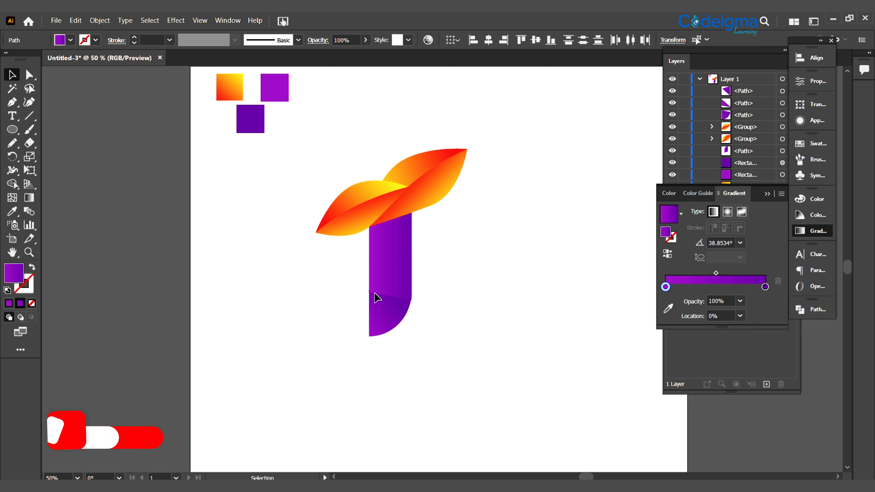
- Redirect the purple gradients on the stem's two triangular facets, angling the upper facet's at about -16°
{"action": "left_click", "coordinate": [379, 286]}
{"action": "left_click", "coordinate": [29, 197]}
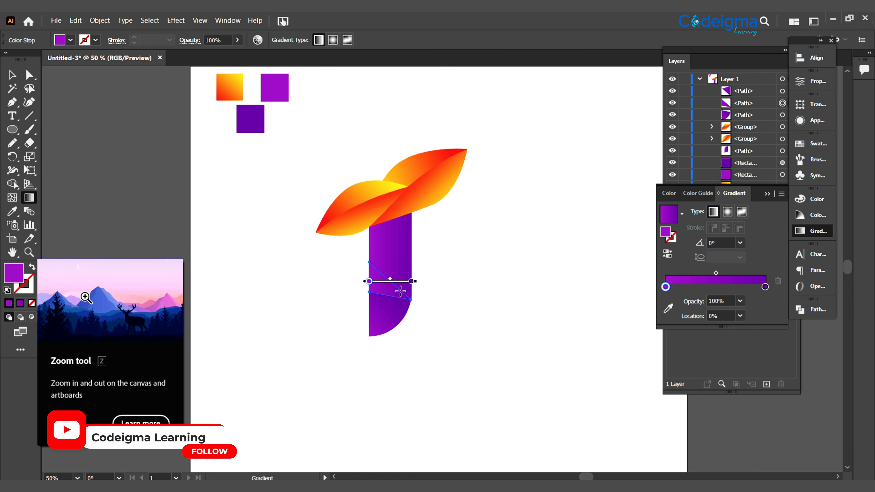
{"action": "left_click_drag", "start_coordinate": [401, 288], "coordinate": [413, 275]}
{"action": "left_click", "coordinate": [12, 75]}
{"action": "left_click", "coordinate": [412, 427]}
- Reverse the purple gradient on the stem's top piece so it runs at about 178°
{"action": "left_click", "coordinate": [29, 197]}
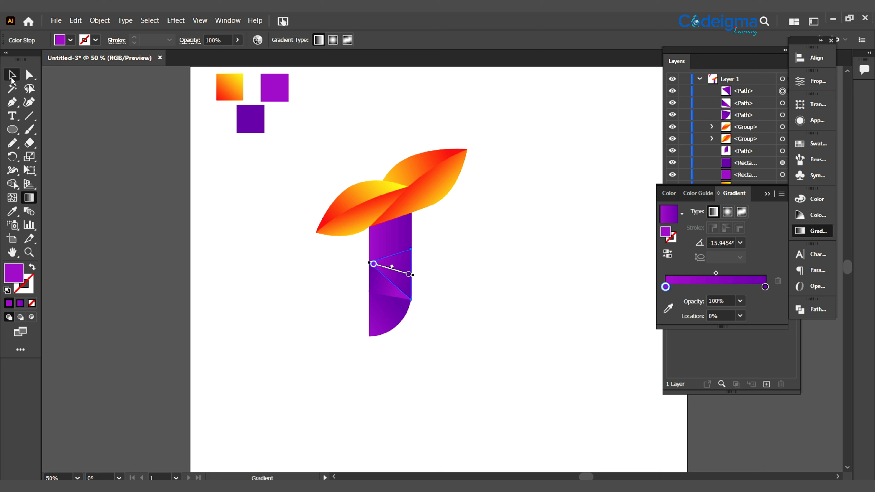
{"action": "left_click", "coordinate": [385, 226]}
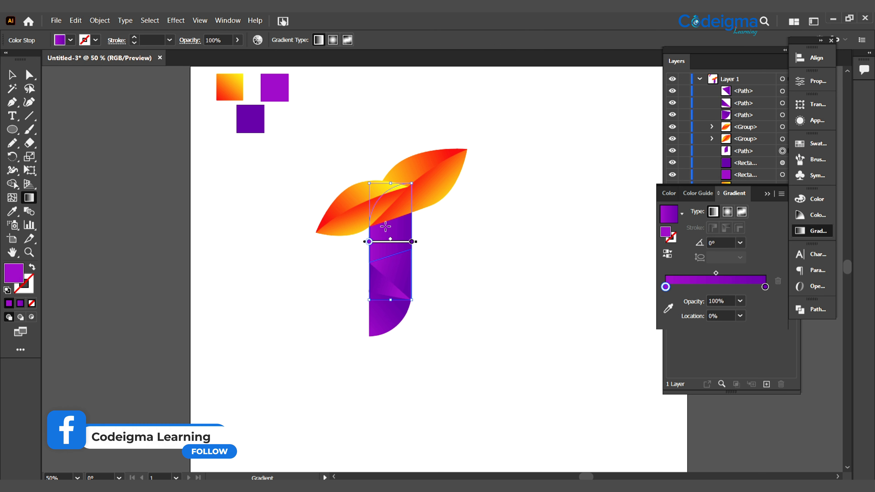
{"action": "left_click_drag", "start_coordinate": [416, 227], "coordinate": [373, 226]}
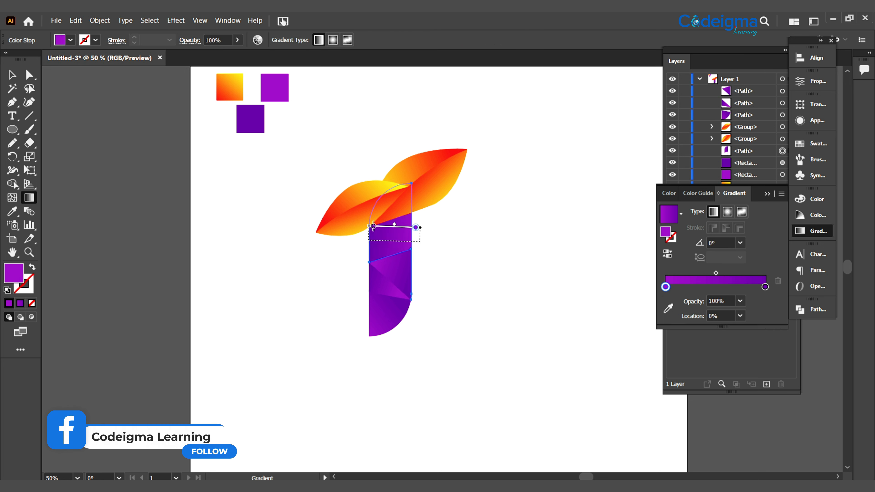
{"action": "left_click", "coordinate": [9, 78]}
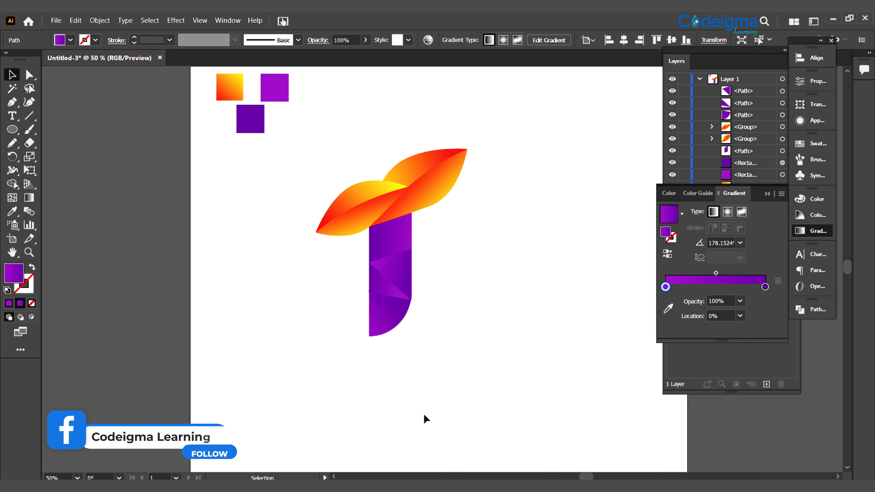
- Group all the leaf and stem pieces, then move the logo slightly up and enlarge it a little
{"action": "left_click_drag", "start_coordinate": [303, 145], "coordinate": [461, 396]}
{"action": "key", "text": "ctrl+g"}
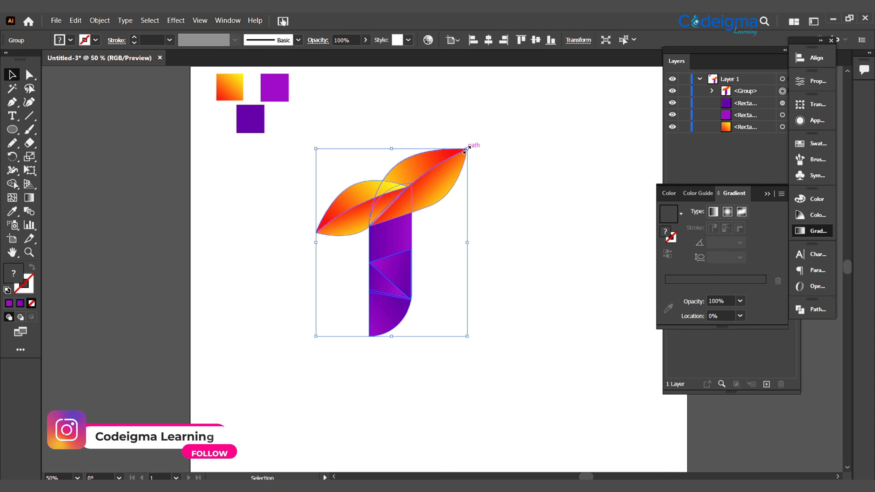
{"action": "left_click_drag", "start_coordinate": [466, 149], "coordinate": [450, 169]}
{"action": "left_click_drag", "start_coordinate": [340, 231], "coordinate": [341, 186]}
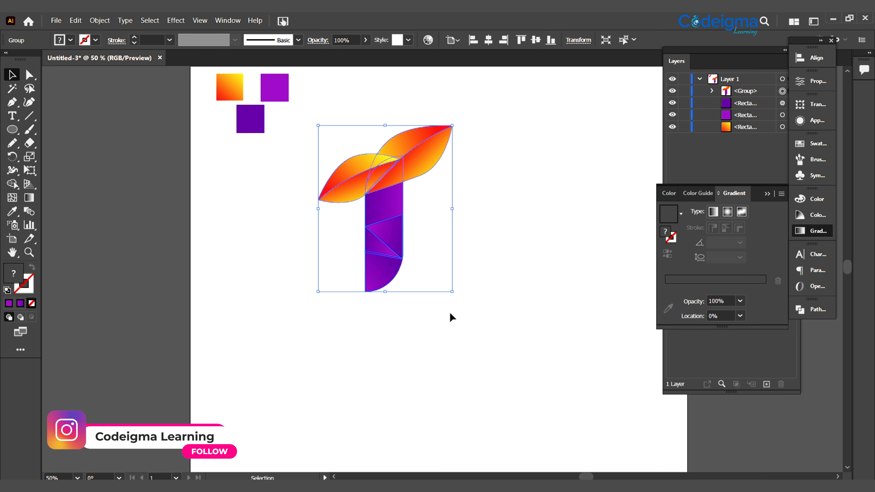
{"action": "left_click_drag", "start_coordinate": [452, 291], "coordinate": [573, 442]}
{"action": "left_click", "coordinate": [629, 436]}
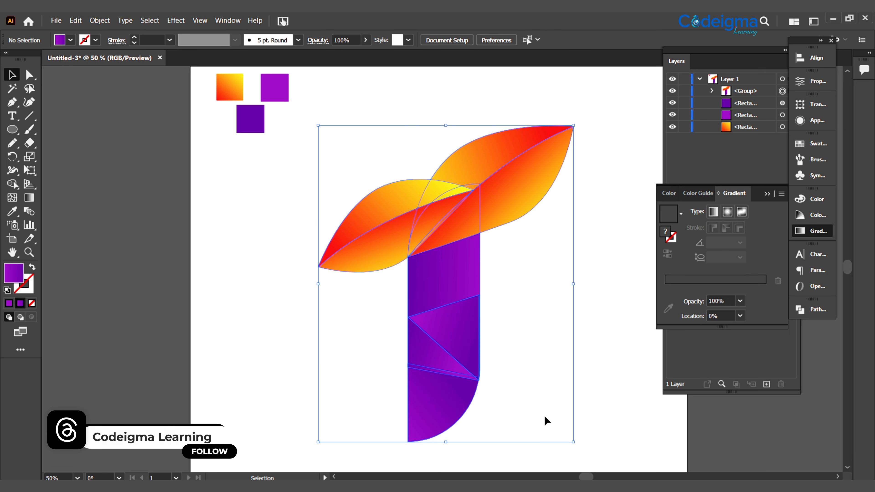
{"action": "key", "text": "ctrl+z"}
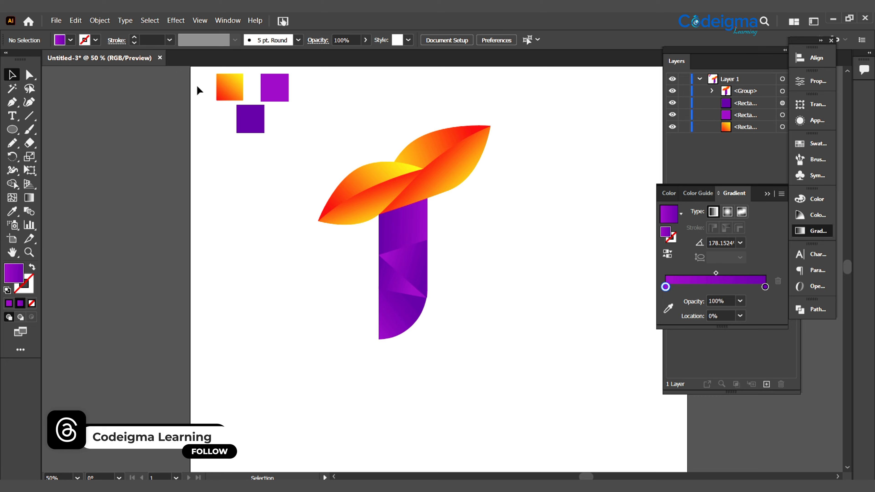
- Group the three colour sample squares above the logo
{"action": "left_click_drag", "start_coordinate": [199, 90], "coordinate": [293, 138]}
{"action": "key", "text": "ctrl+g"}
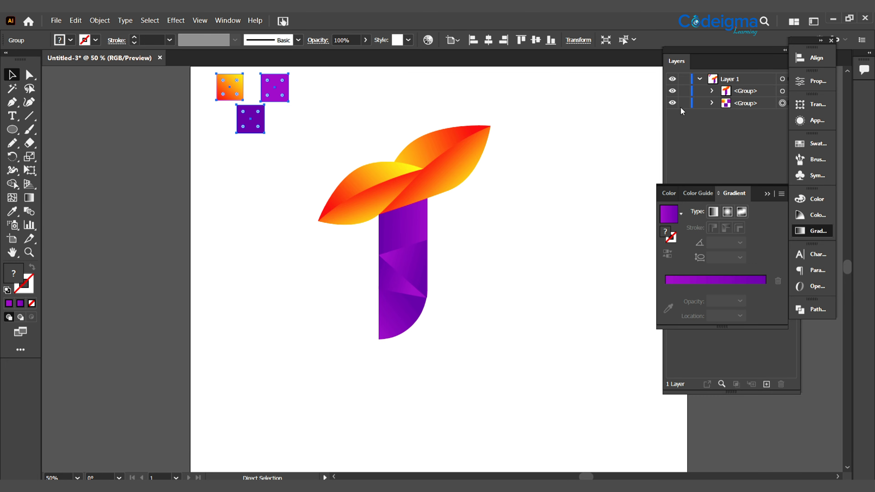